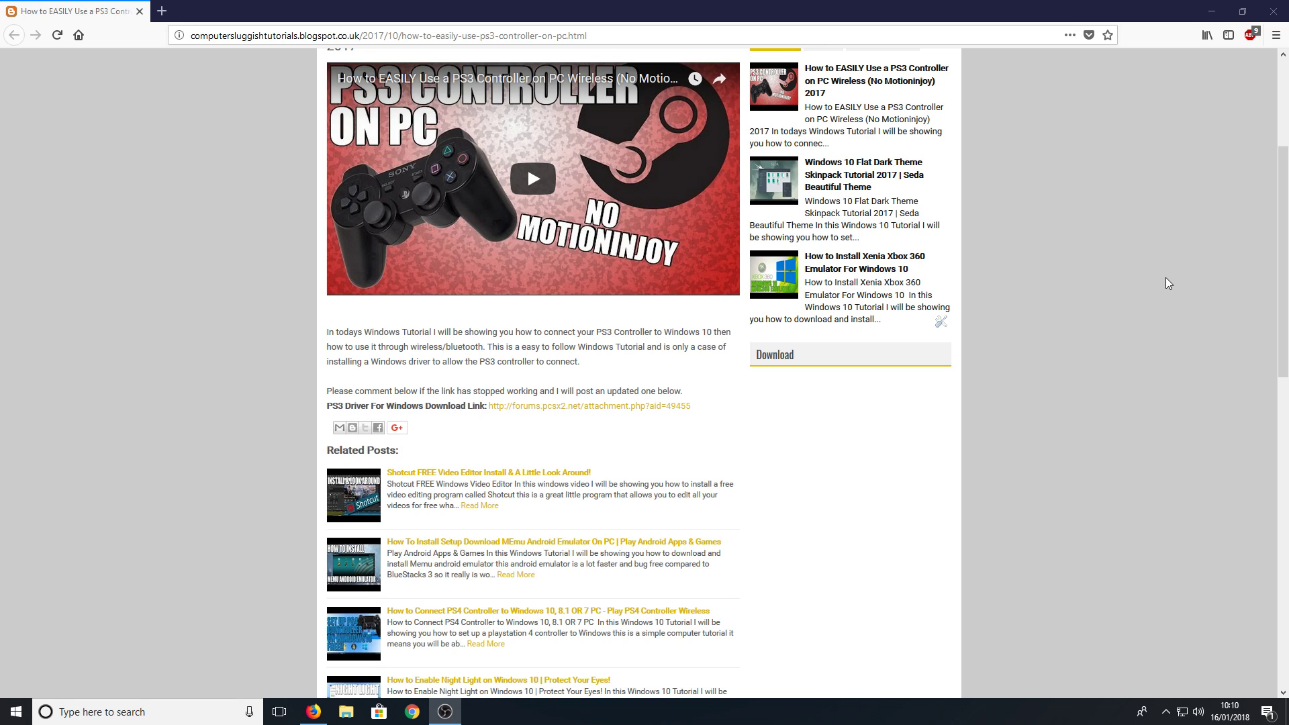
# Download the SCP-DS-Driver-Package-1.2.0.160.7z Dual Shock 3-4 driver archive from the PCSX2 page
pyautogui.click(1161, 511)
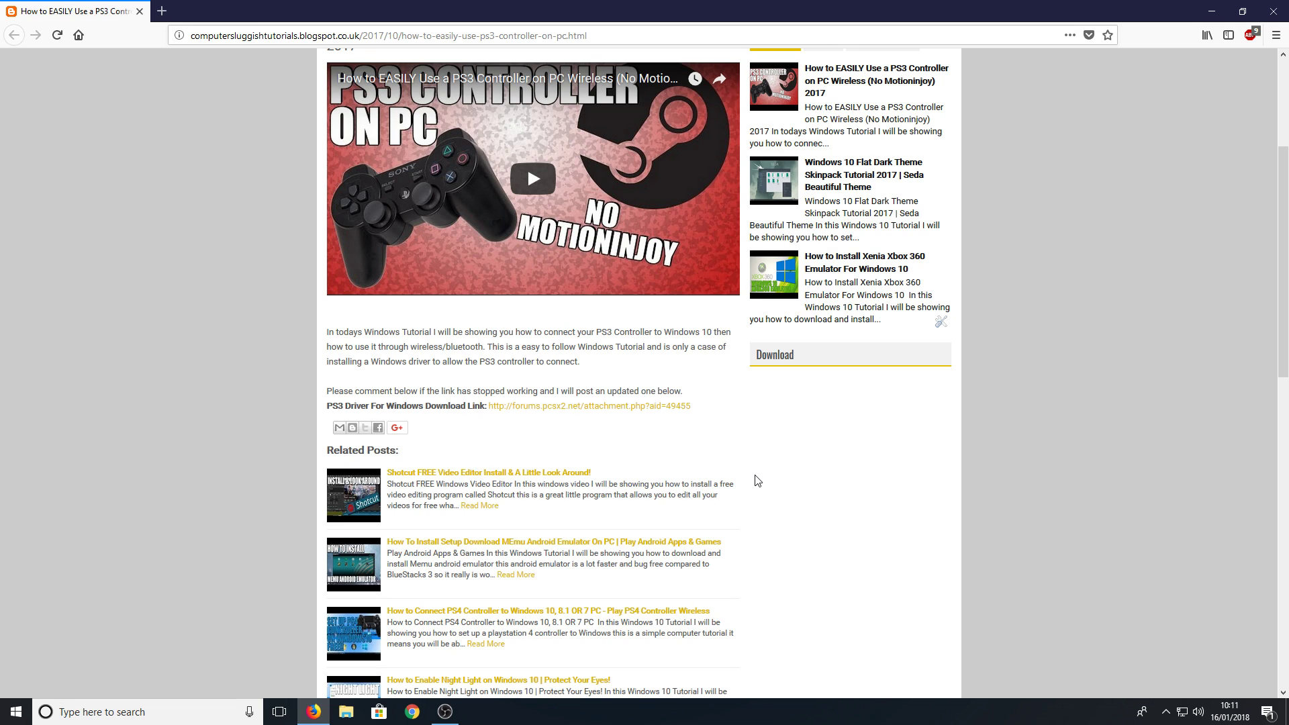
pyautogui.middleClick(631, 407)
pyautogui.click(201, 12)
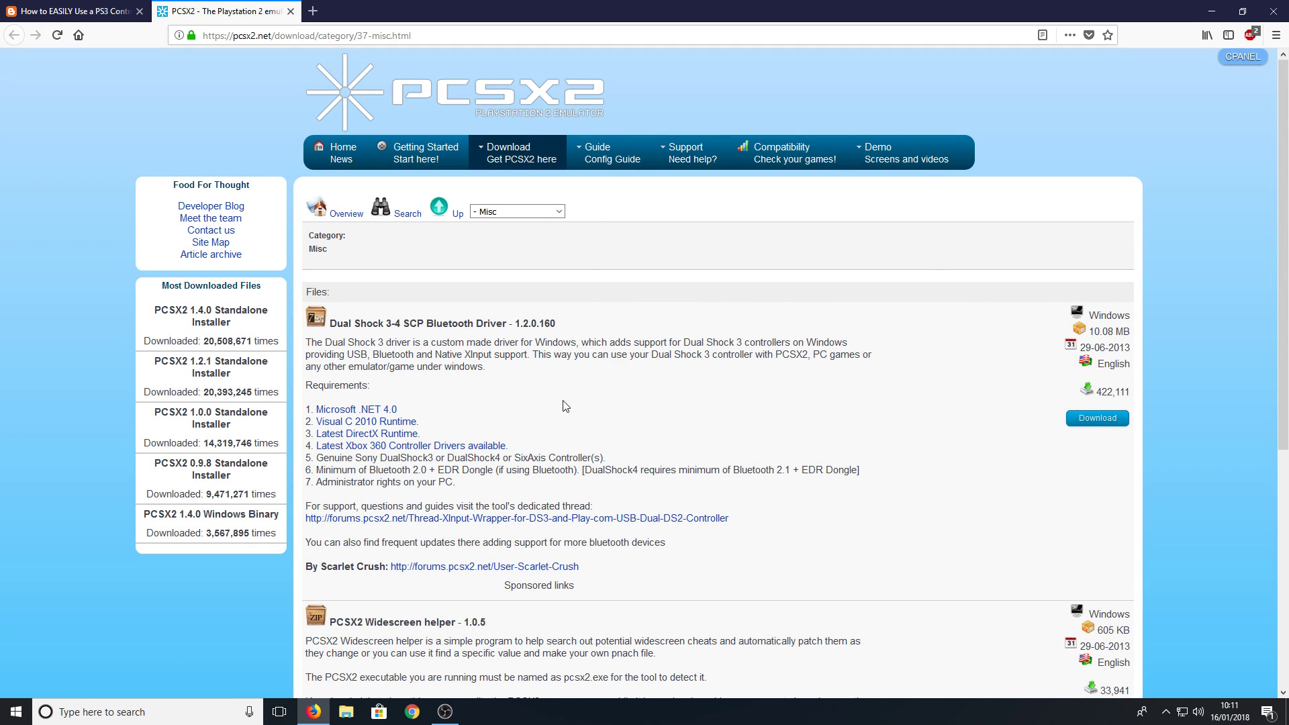
pyautogui.click(1092, 418)
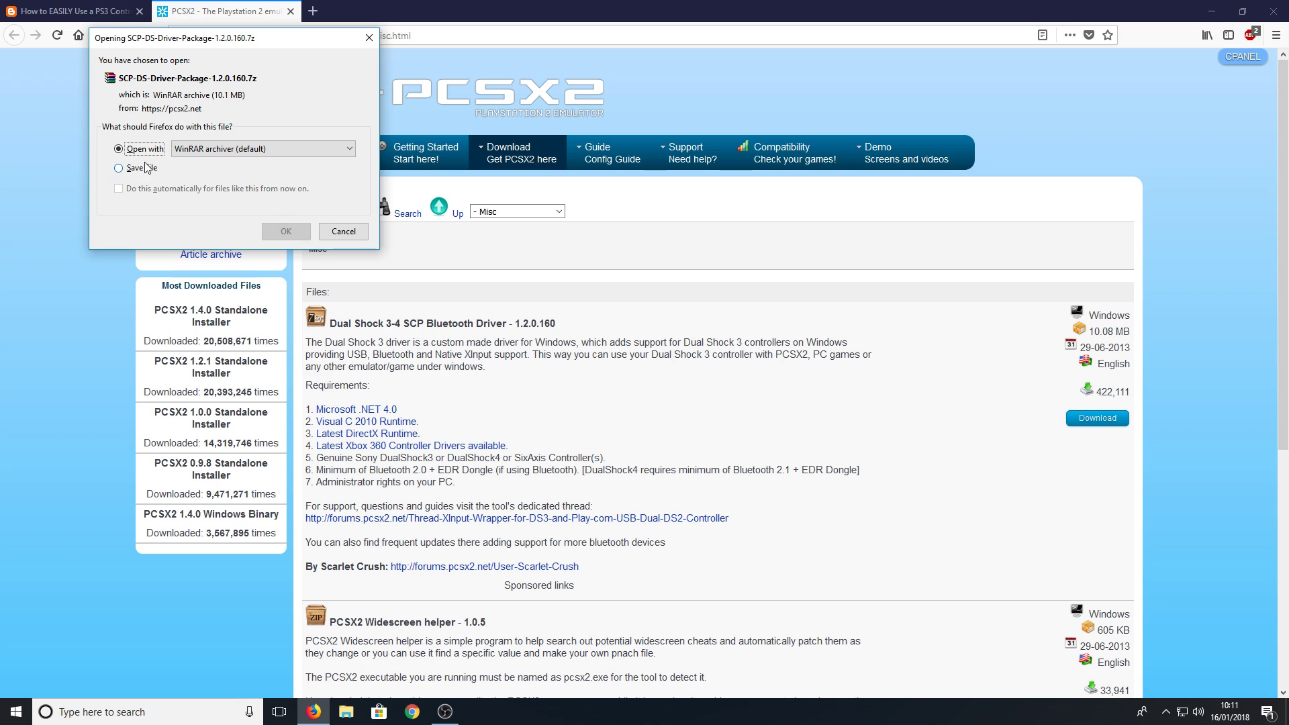
pyautogui.click(133, 168)
pyautogui.click(282, 229)
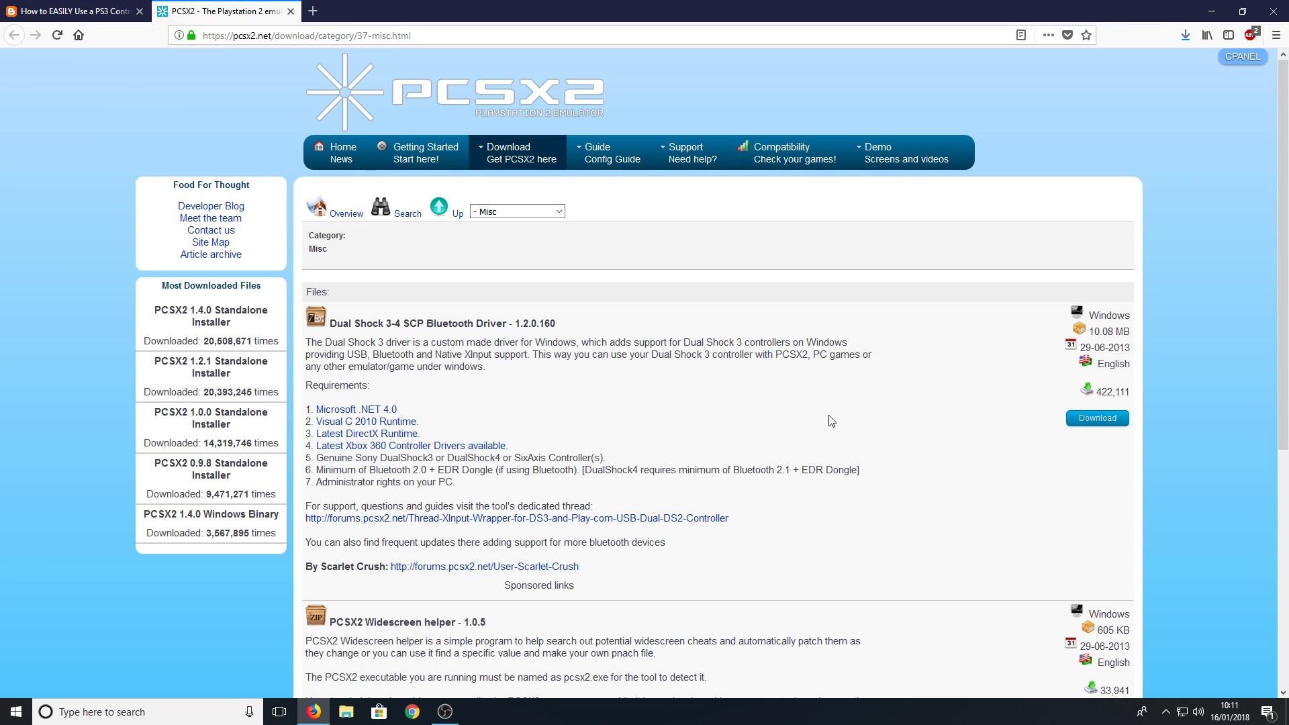
# Drag the downloaded driver archive from Firefox's downloads list onto the desktop
pyautogui.click(1242, 12)
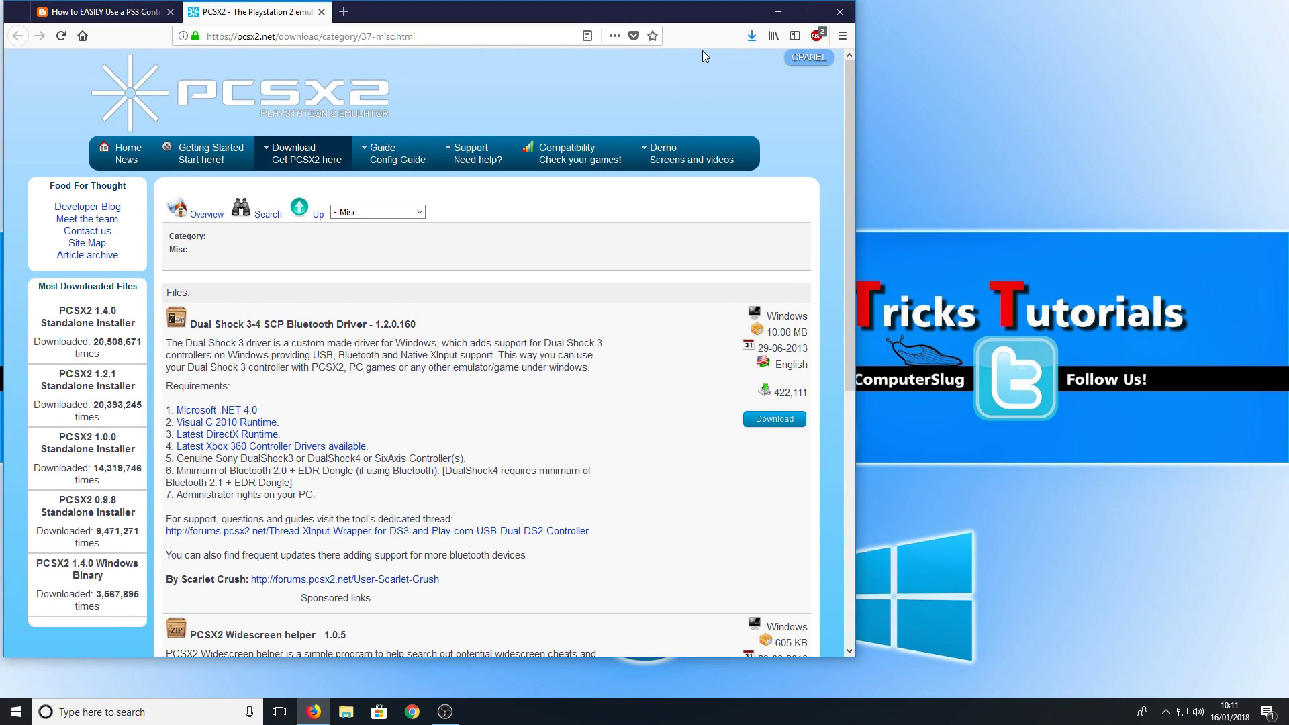
pyautogui.click(753, 39)
pyautogui.moveTo(541, 73); pyautogui.dragTo(973, 192)
# Extract the archive to an SCP-DS-Driver-Package-1.2.0.160 folder on the desktop and open it
pyautogui.click(781, 11)
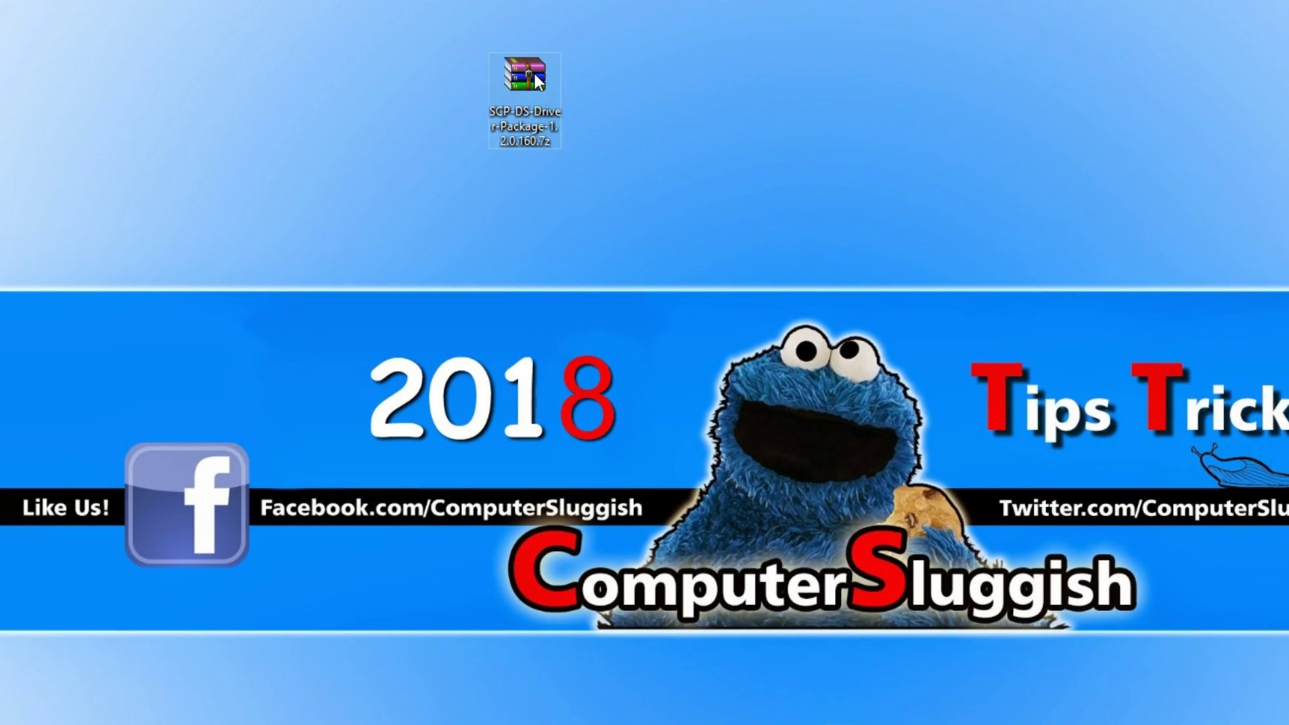
pyautogui.rightClick(535, 74)
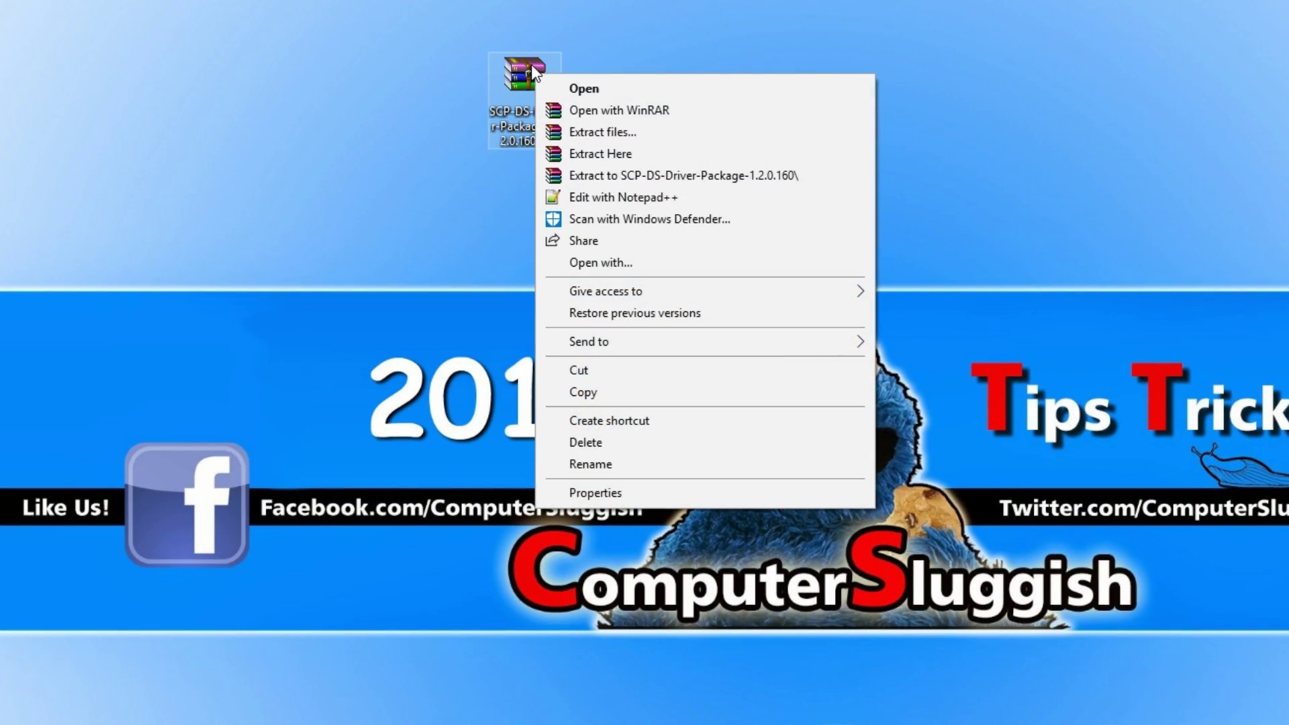
pyautogui.click(703, 176)
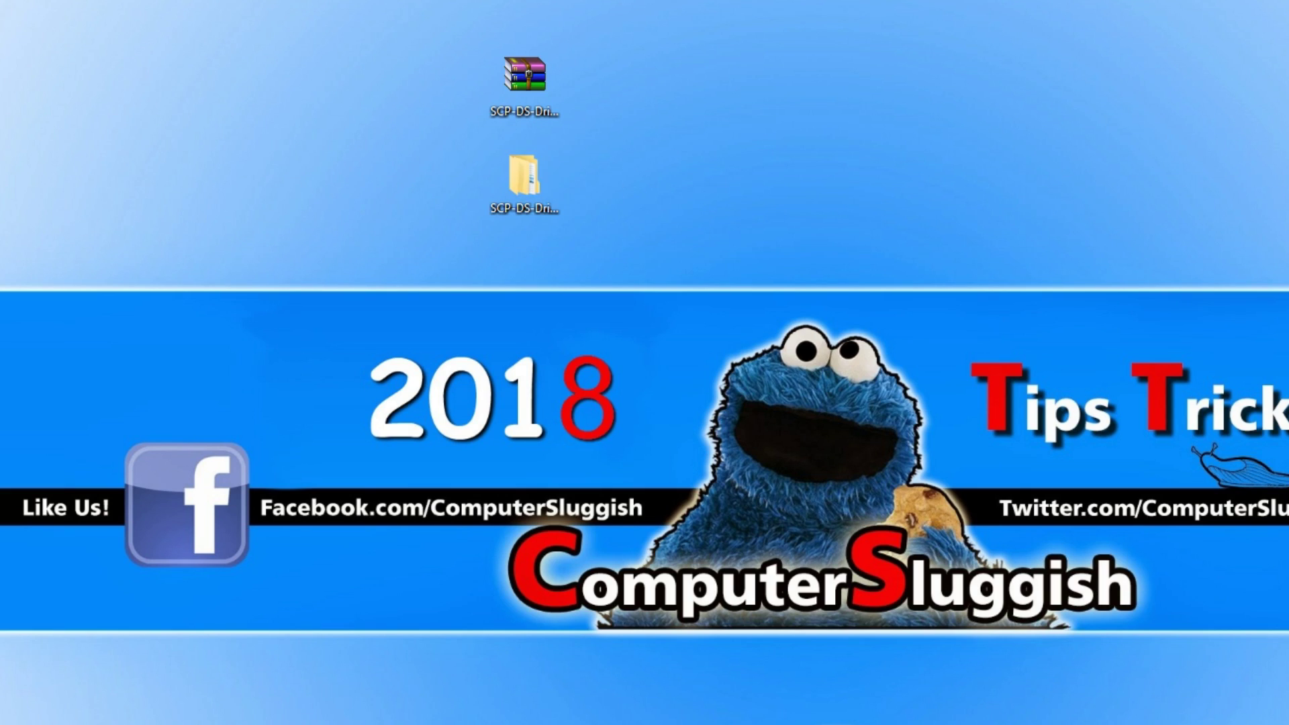
pyautogui.press('Return')
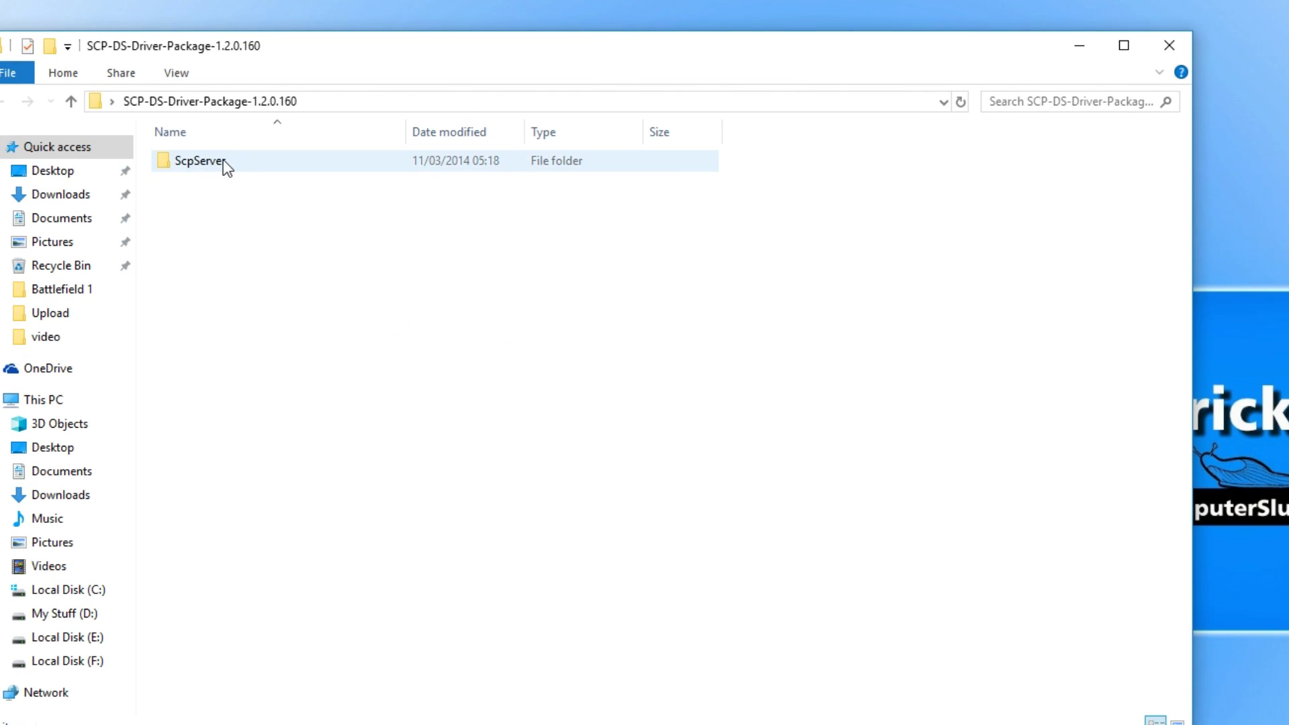
# Run ScpDriver.exe from ScpServer\bin as administrator and centre the installer window
pyautogui.doubleClick(222, 162)
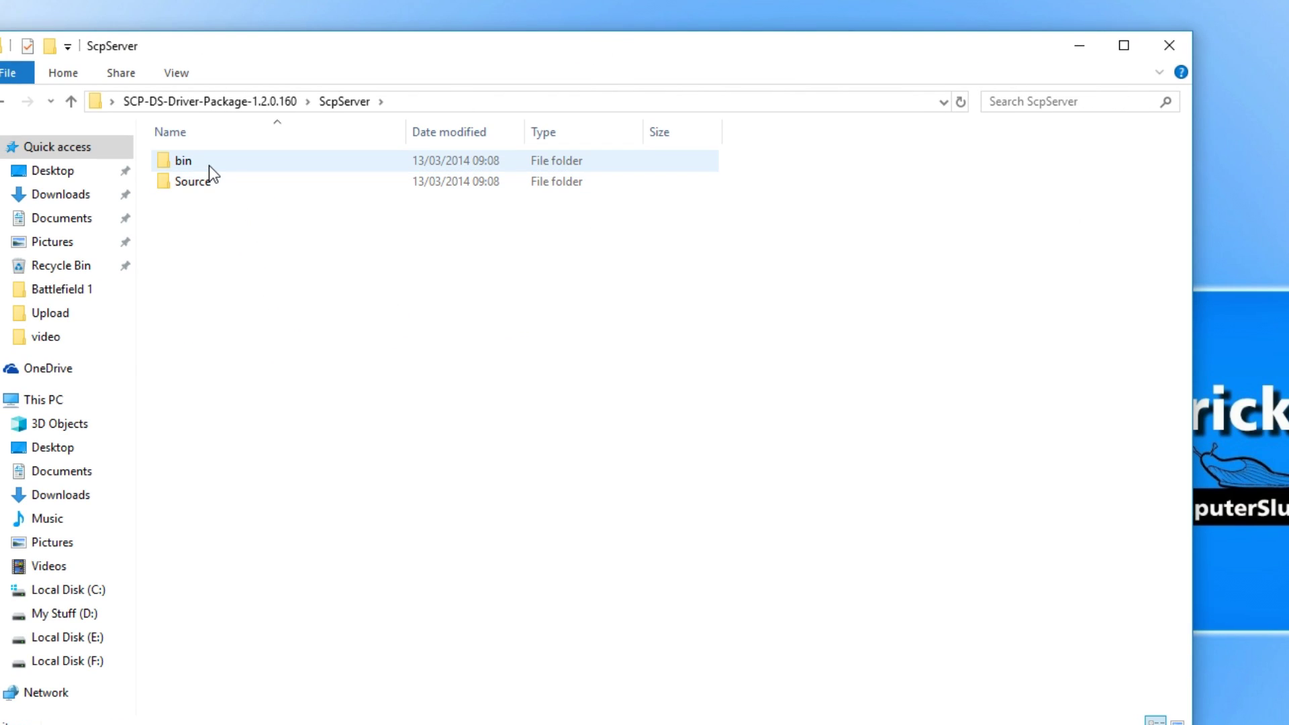
pyautogui.doubleClick(208, 166)
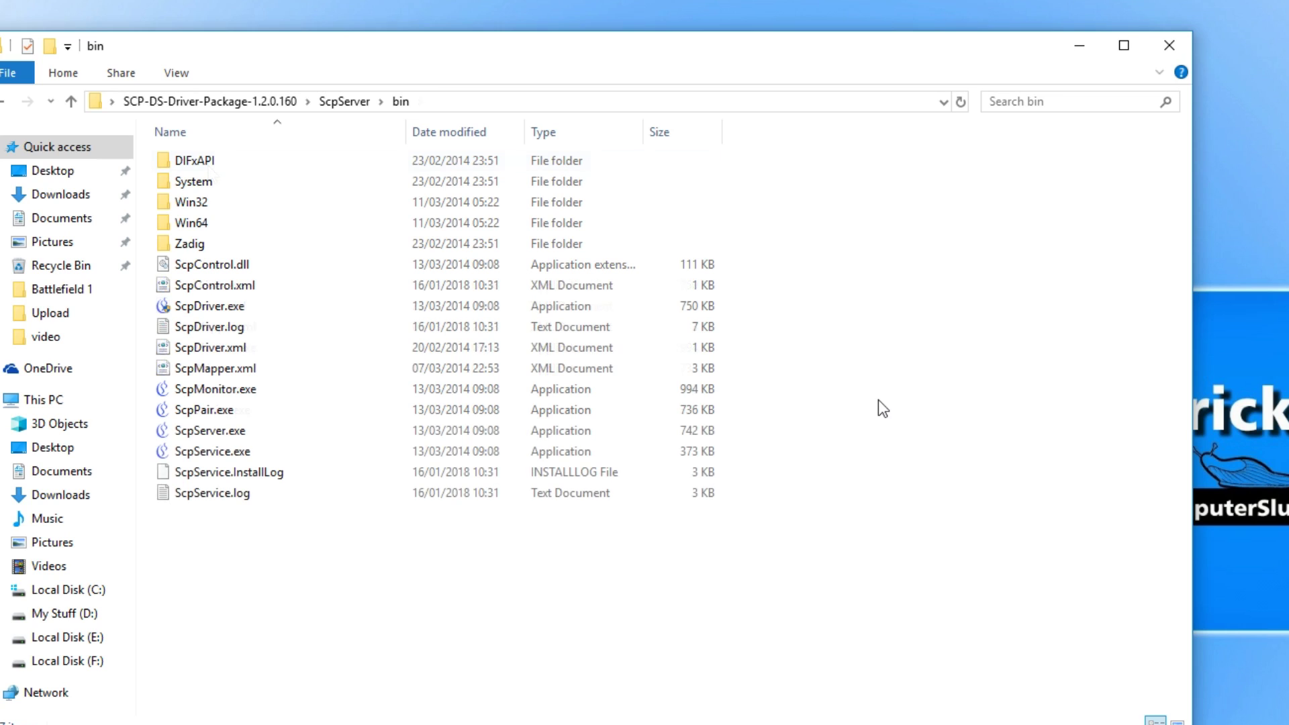
pyautogui.rightClick(213, 309)
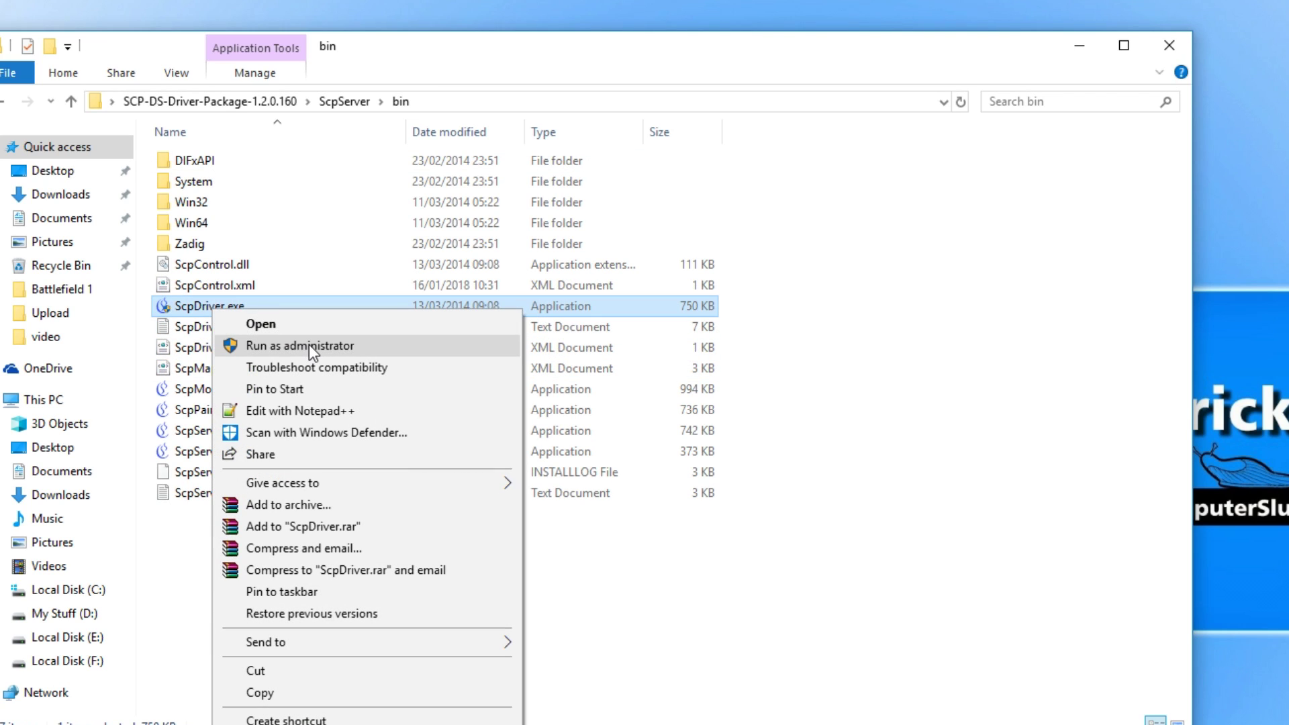
pyautogui.click(309, 345)
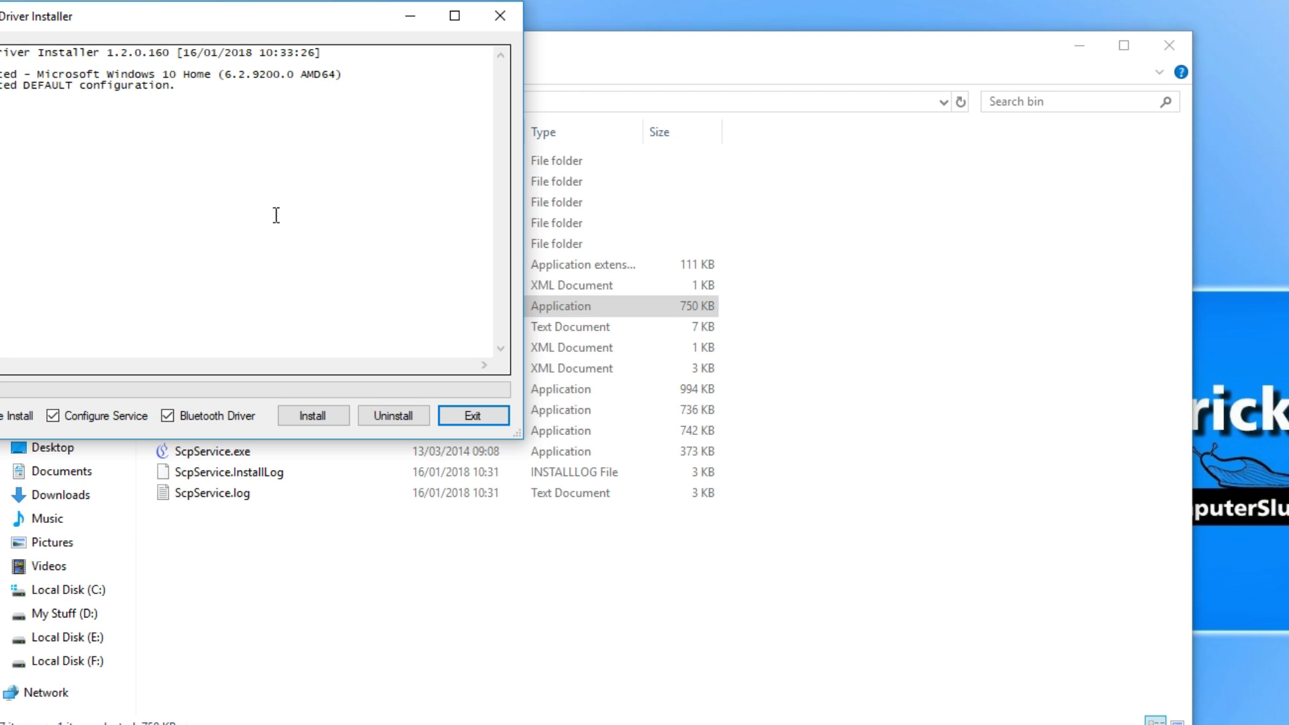
pyautogui.moveTo(316, 31); pyautogui.dragTo(795, 59)
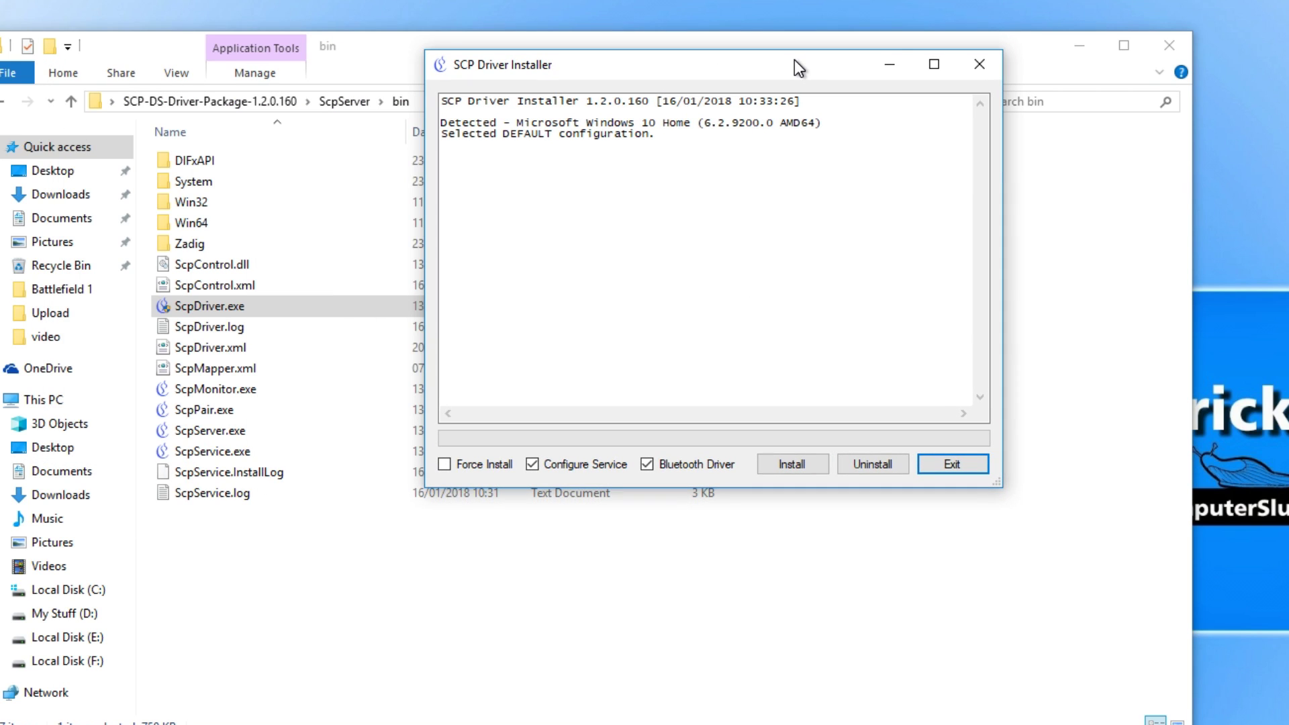
pyautogui.click(1082, 47)
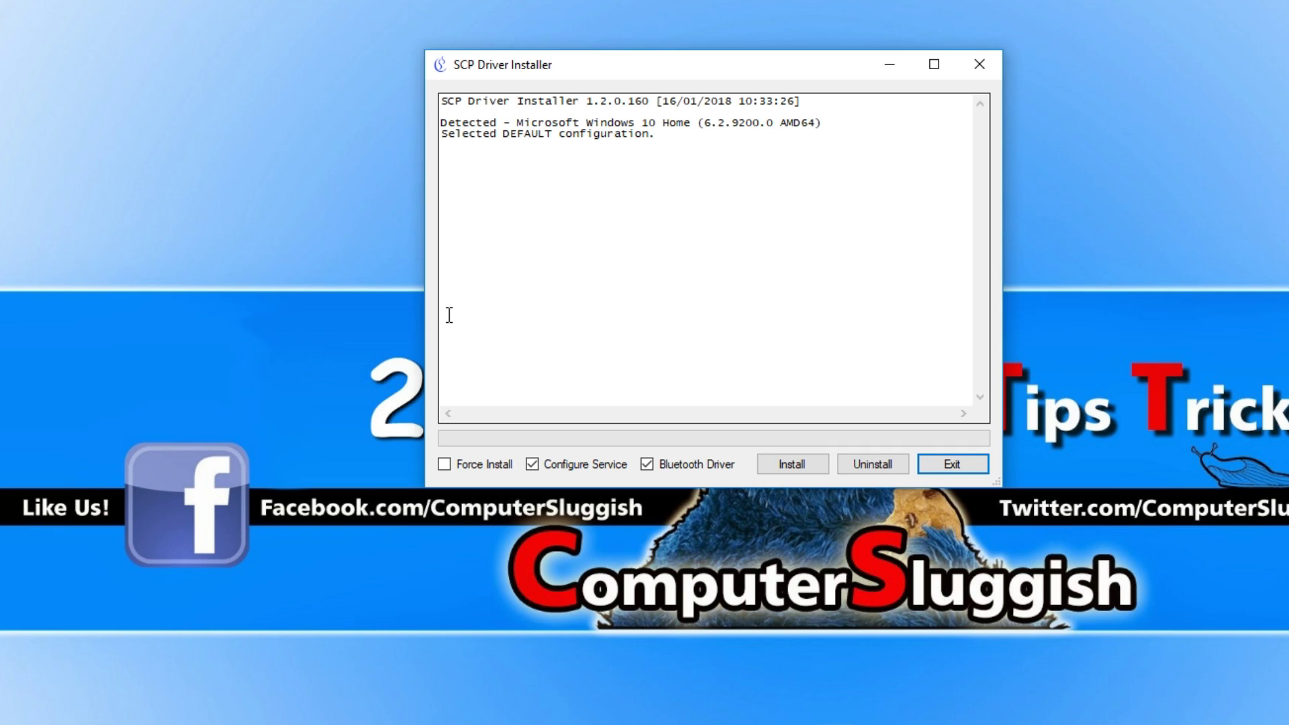
# Enable Force Install and install the SCP driver
pyautogui.click(443, 467)
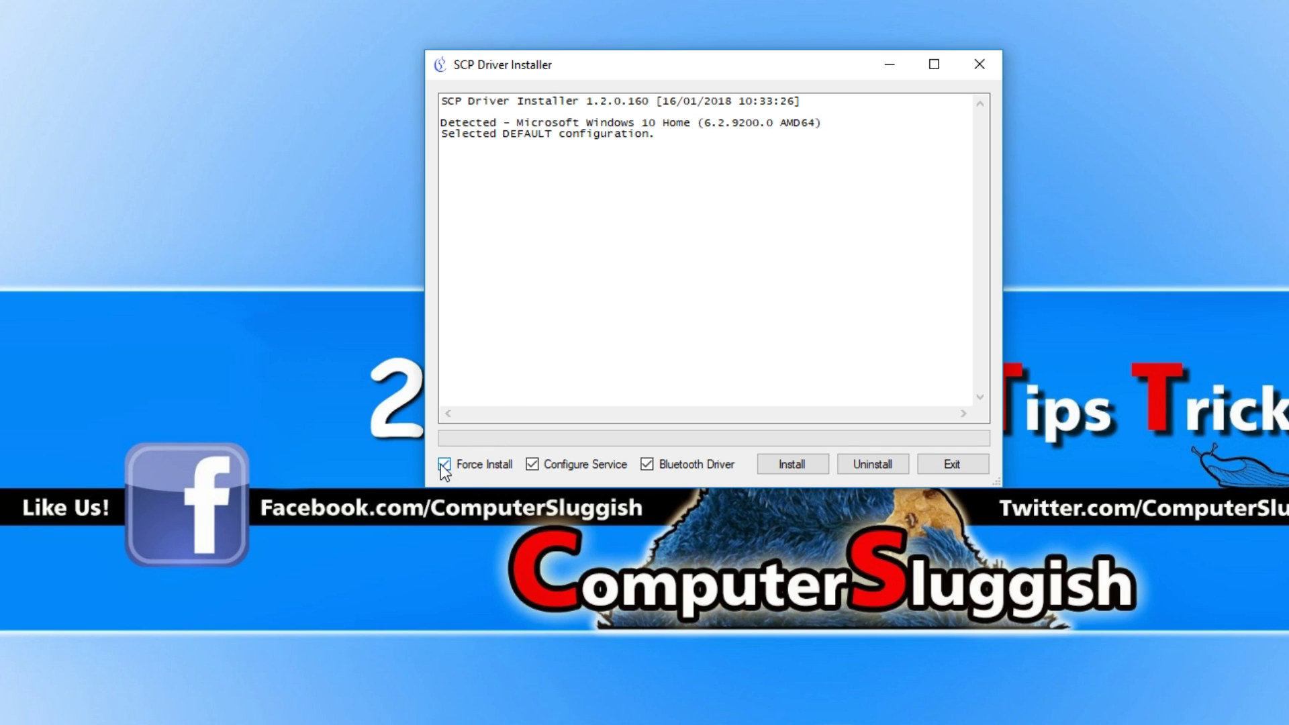
pyautogui.click(795, 462)
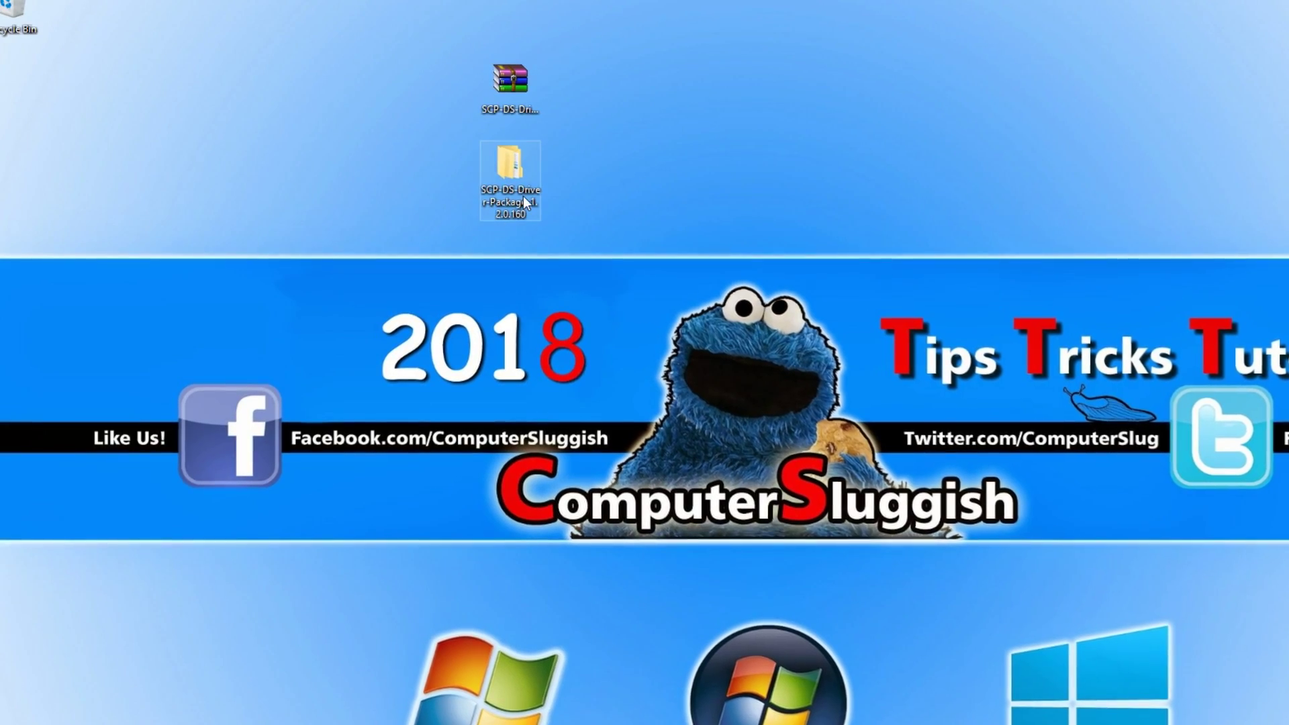
# Run ScpServer.exe from the package's ScpServer\bin folder as administrator
pyautogui.doubleClick(526, 191)
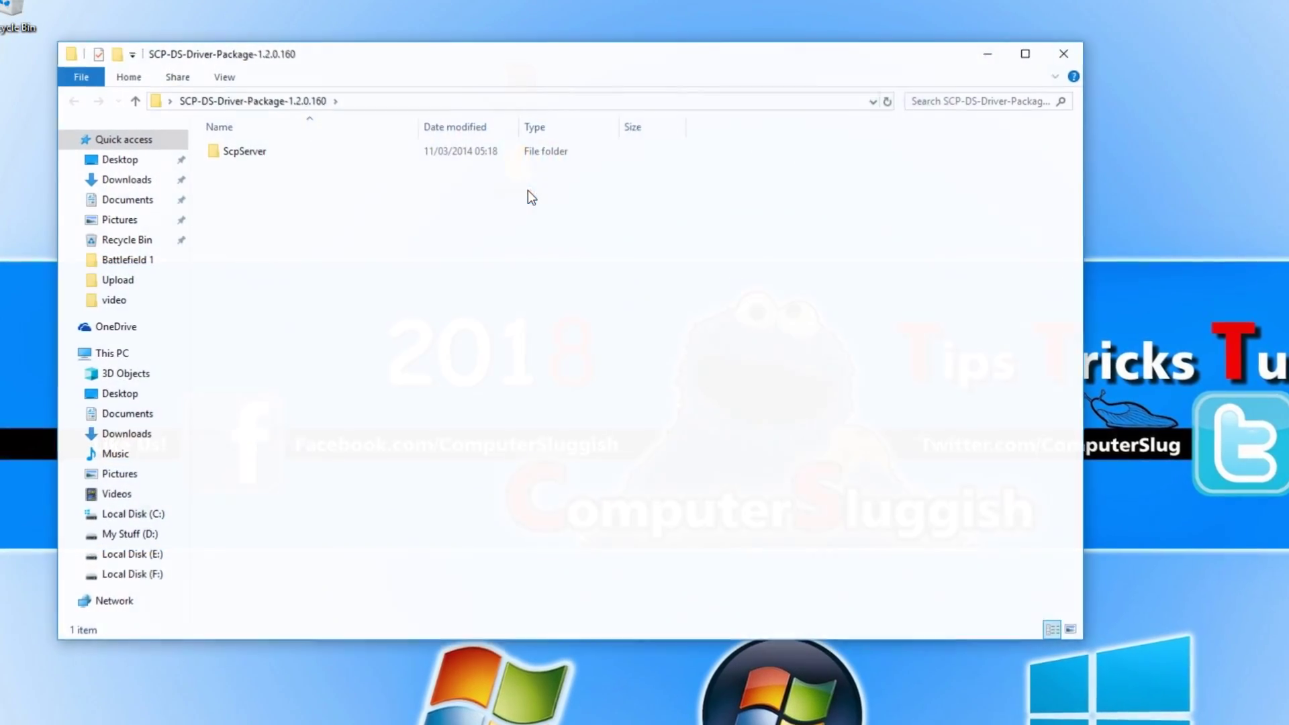
pyautogui.doubleClick(318, 157)
pyautogui.doubleClick(291, 154)
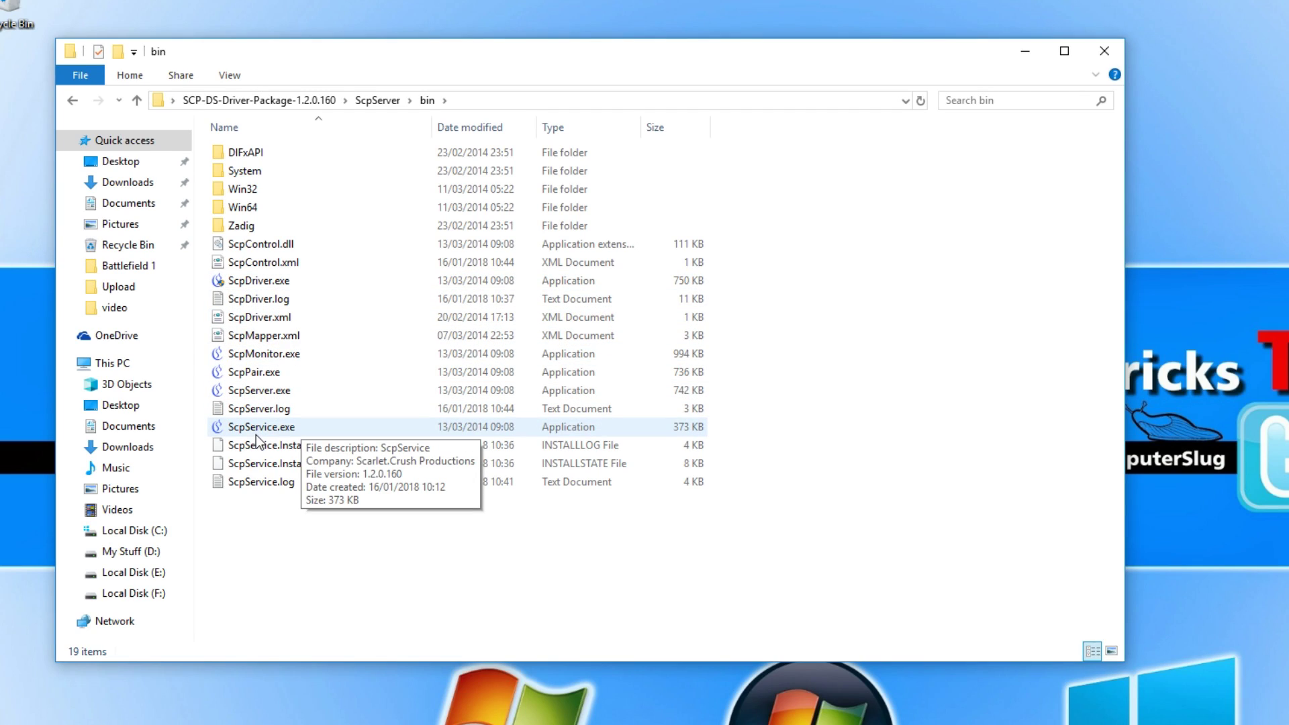
pyautogui.rightClick(264, 390)
pyautogui.click(378, 421)
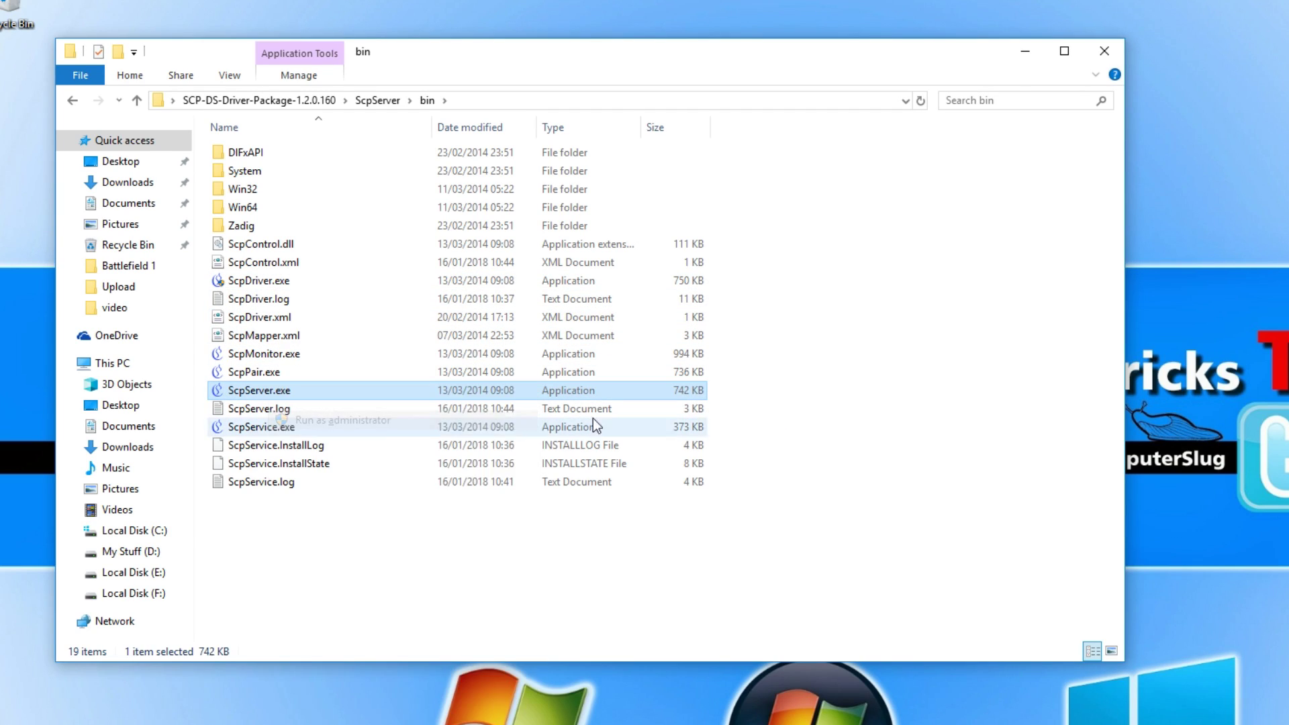
pyautogui.moveTo(526, 162); pyautogui.dragTo(819, 182)
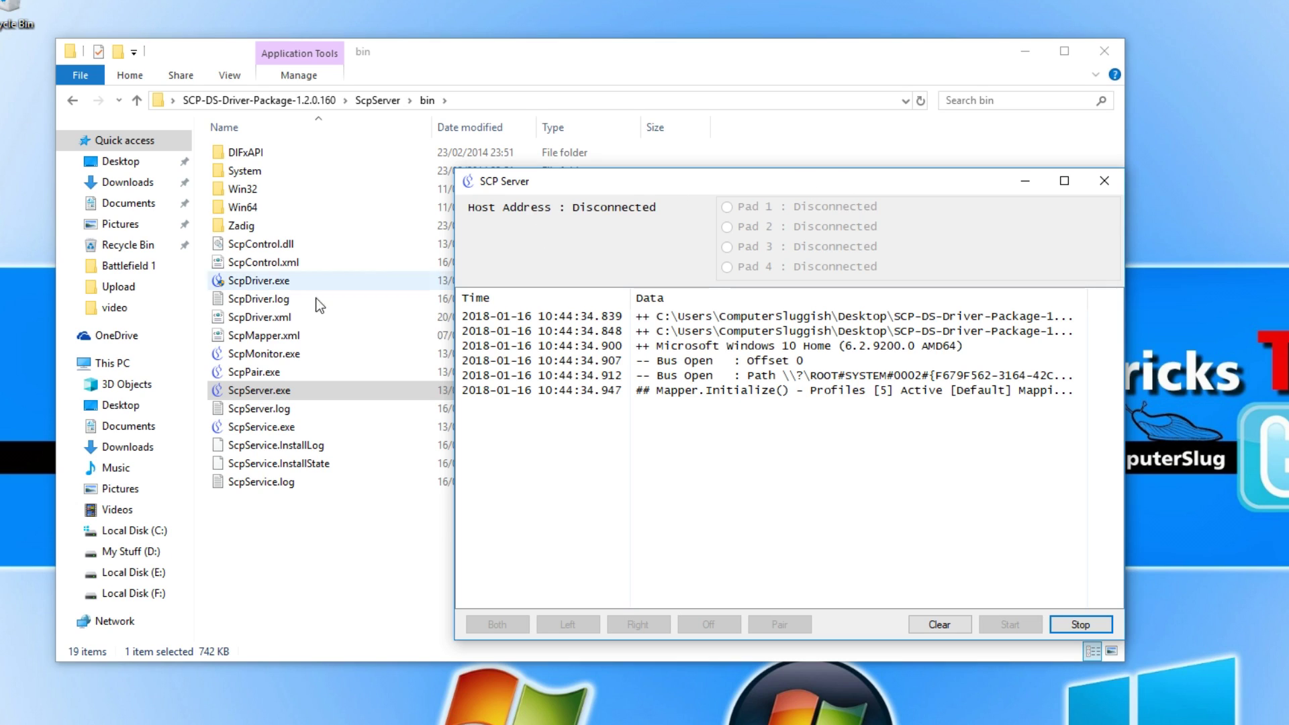
# Launch ScpMonitor.exe to confirm Pad 1 connects as a DS3
pyautogui.doubleClick(278, 355)
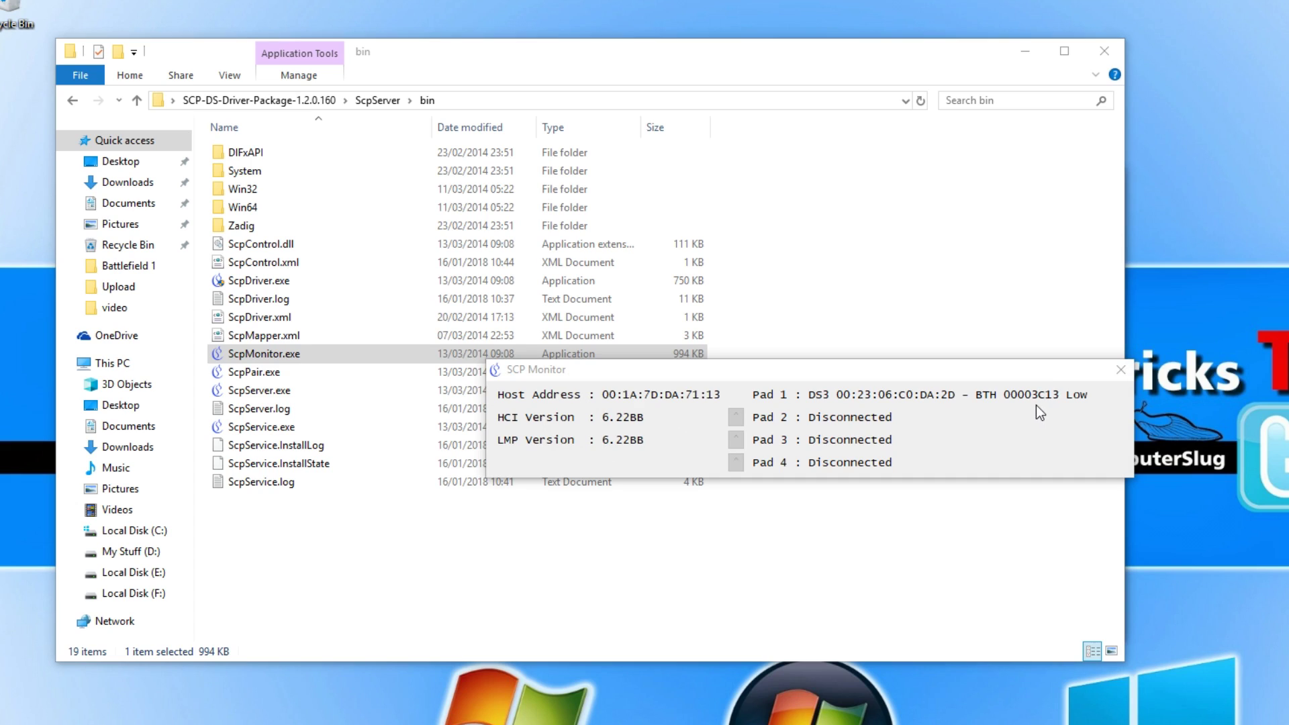
pyautogui.moveTo(916, 372); pyautogui.dragTo(977, 388)
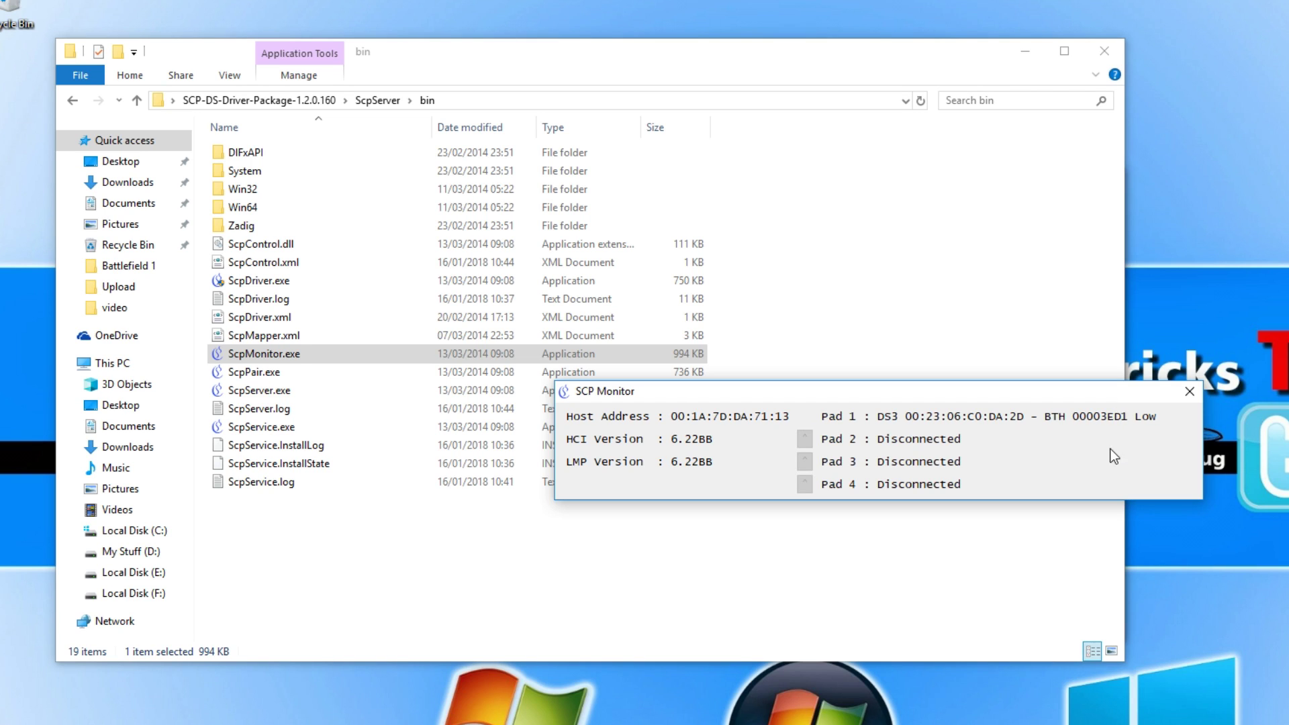
pyautogui.click(352, 558)
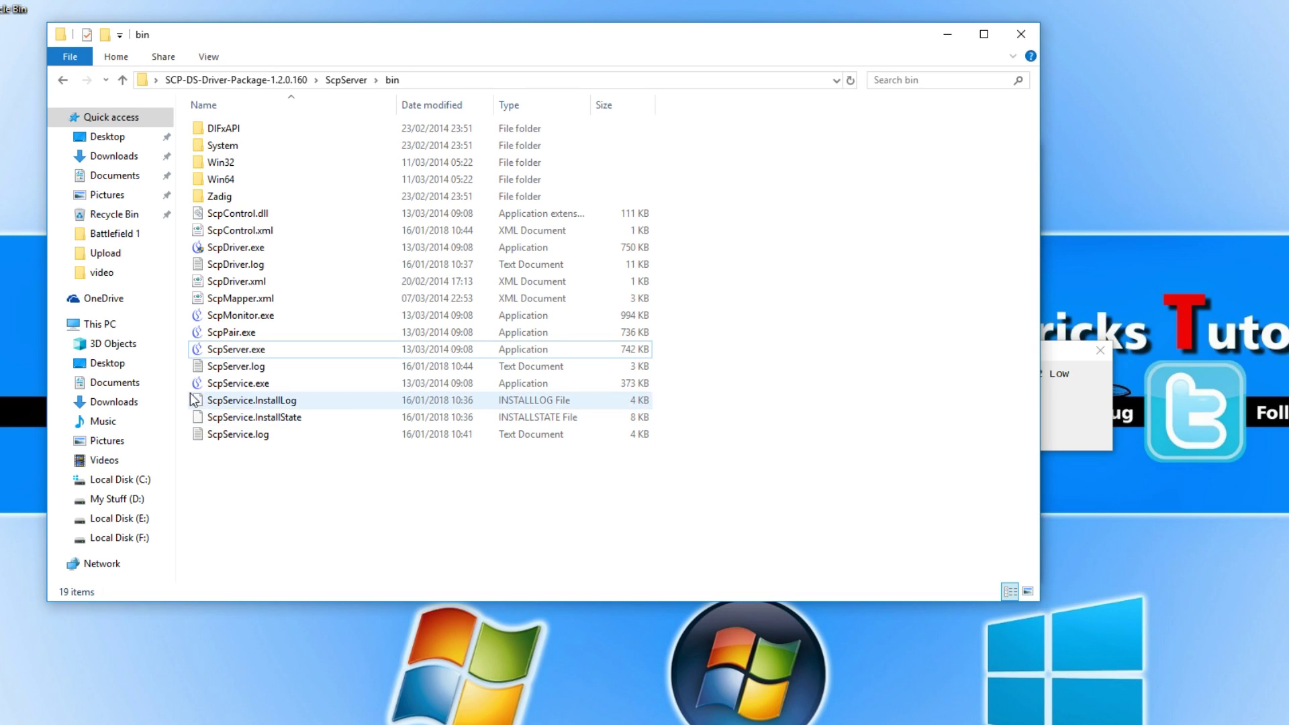
# Copy ScpServer.exe from the bin folder
pyautogui.moveTo(230, 357)
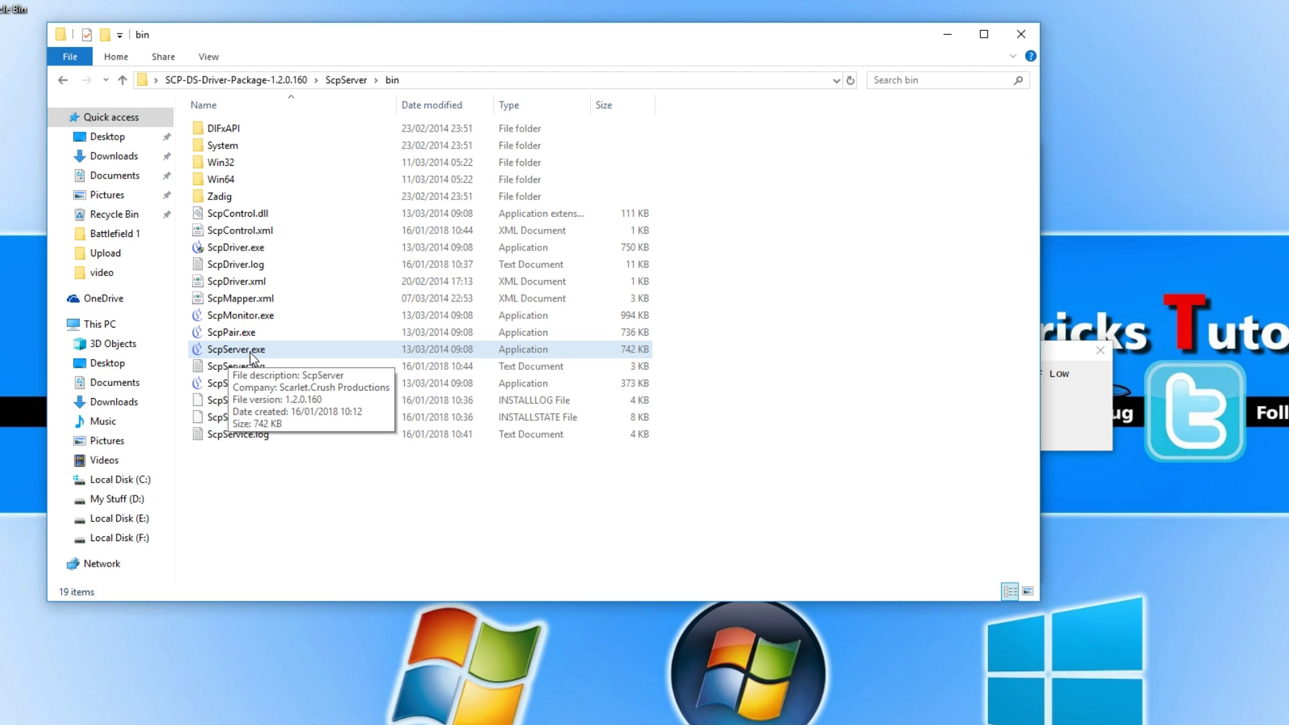
pyautogui.rightClick(250, 350)
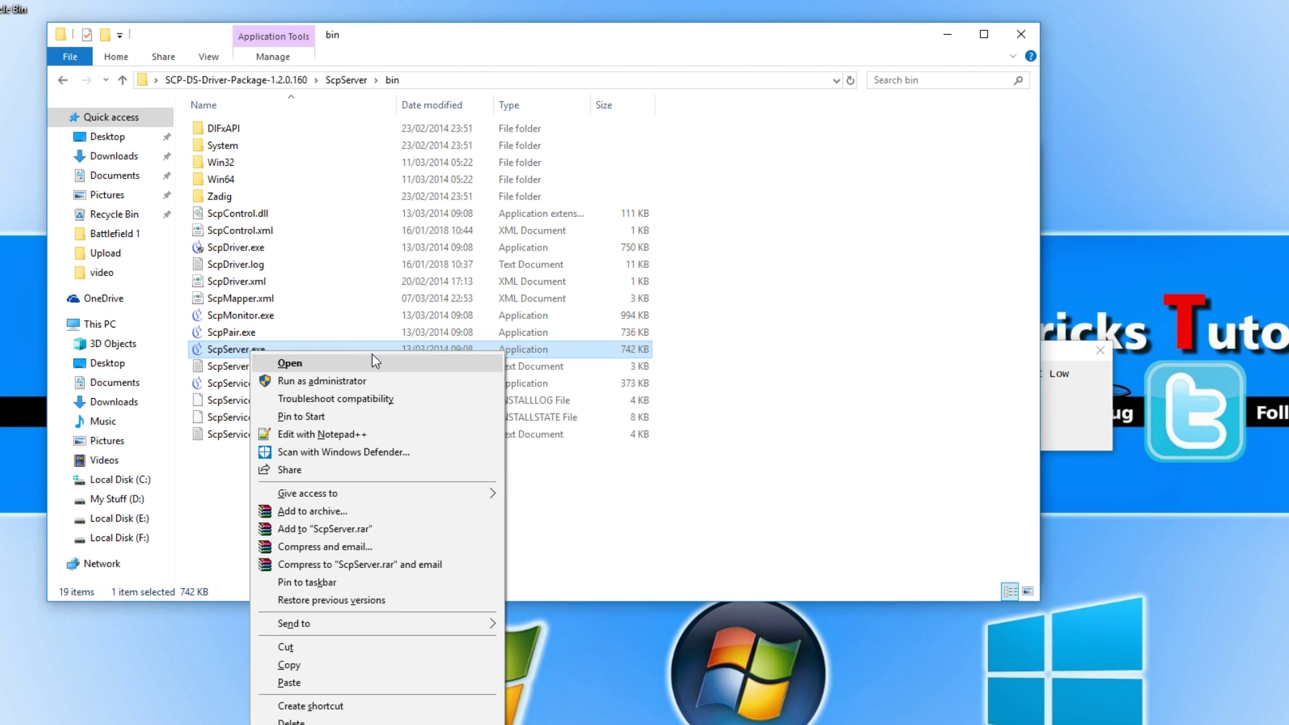
pyautogui.click(328, 661)
pyautogui.click(368, 521)
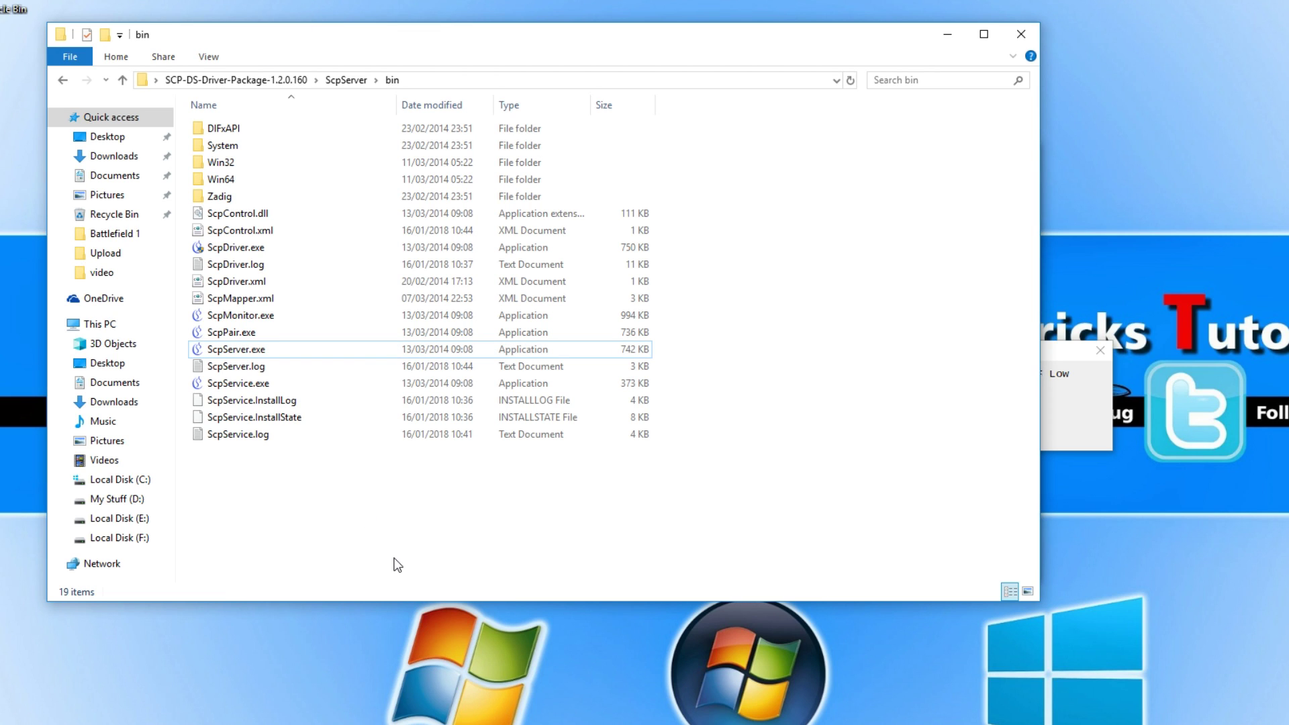
# Paste a ScpServer.exe shortcut into the shell:startup folder
pyautogui.press('super+r')
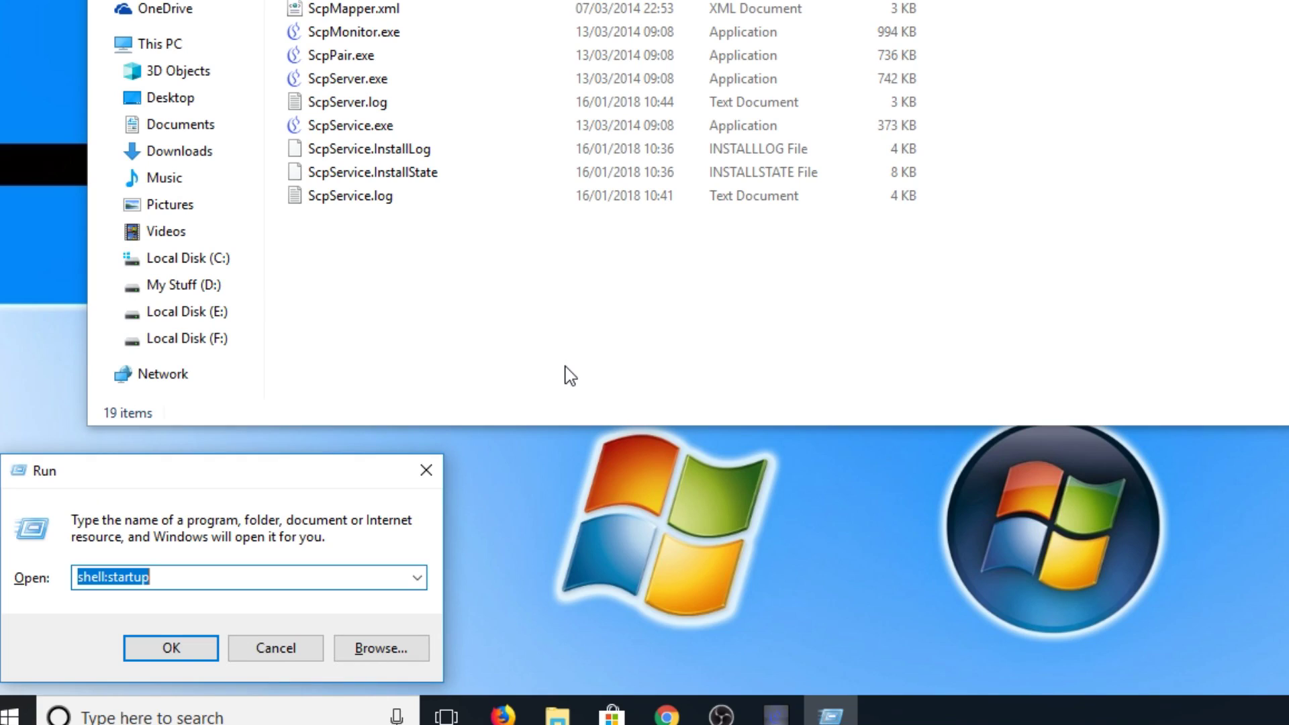
pyautogui.press('Return')
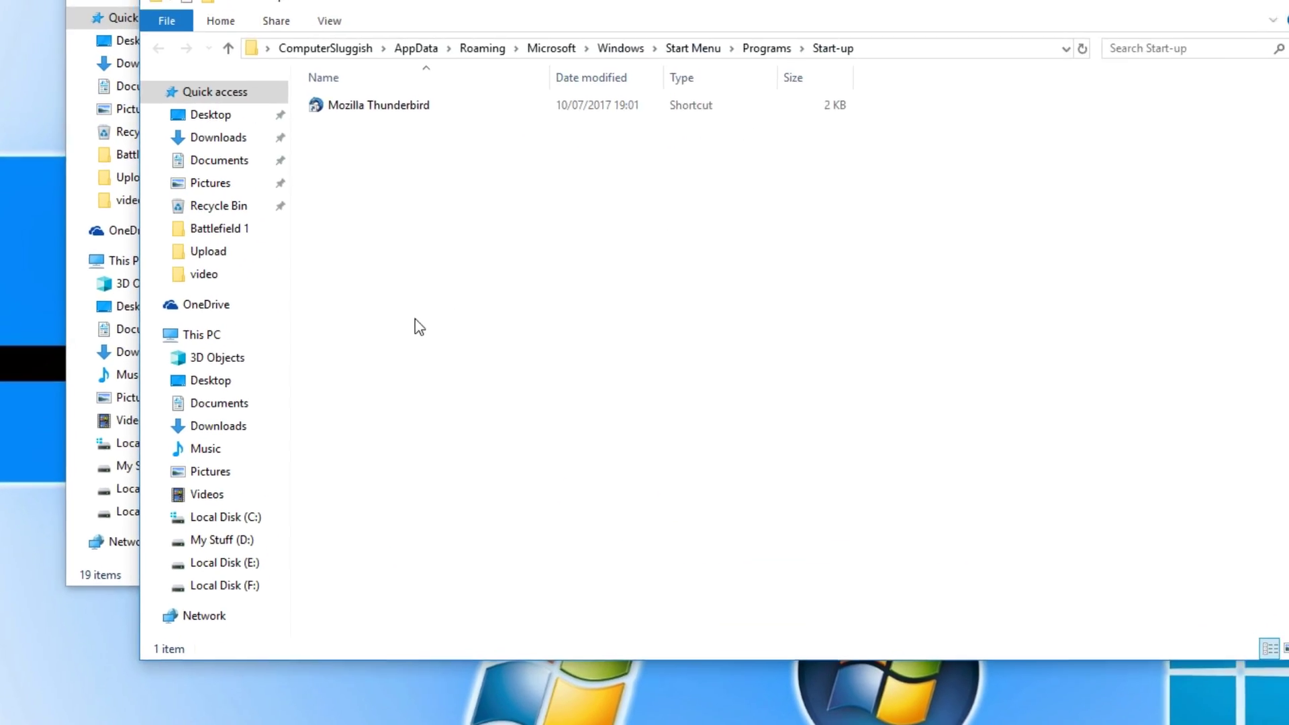
pyautogui.rightClick(455, 260)
pyautogui.click(577, 412)
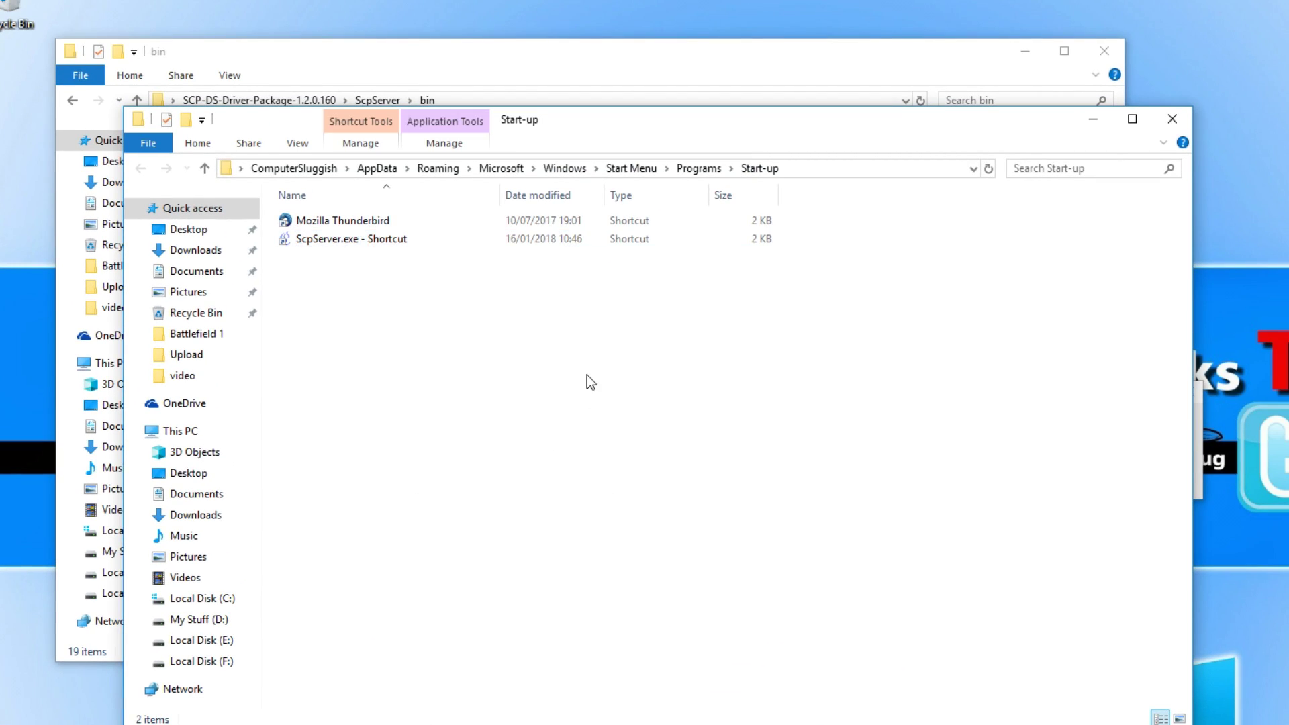